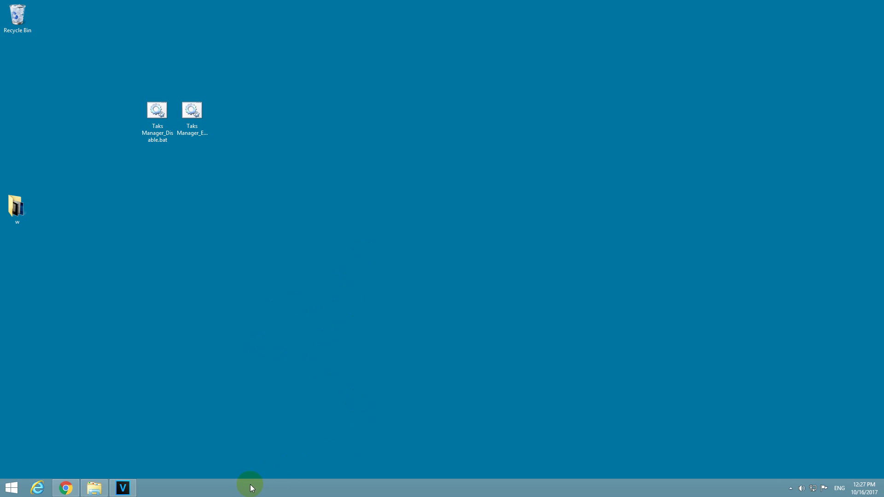
Check the taskbar menu for Task Manager, then view and close the System information page
right_click(278, 487)
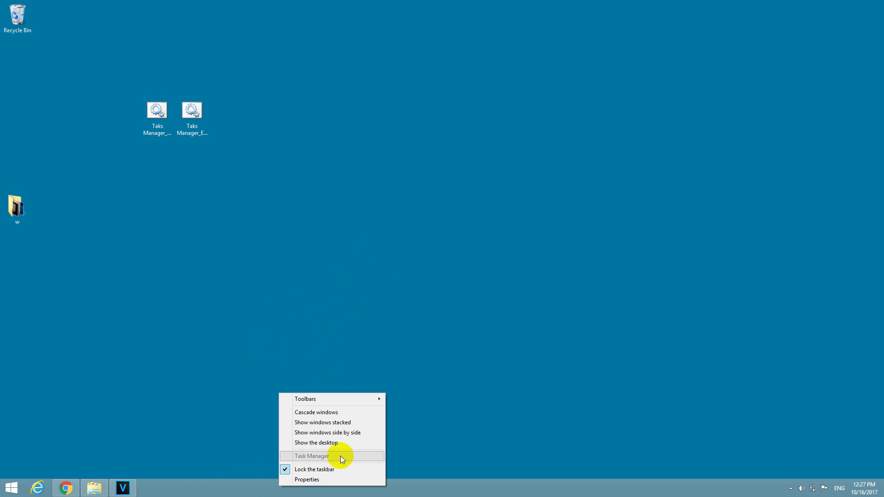
left_click(412, 413)
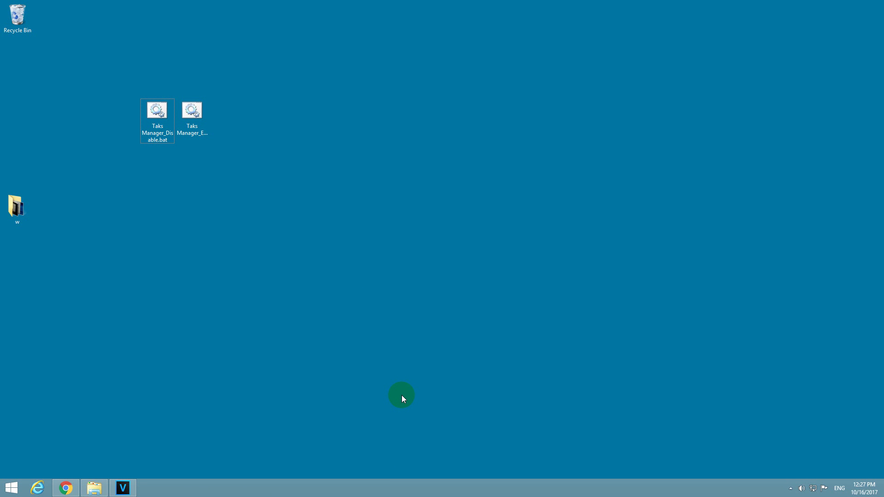
left_click(433, 358)
key("super+Pause")
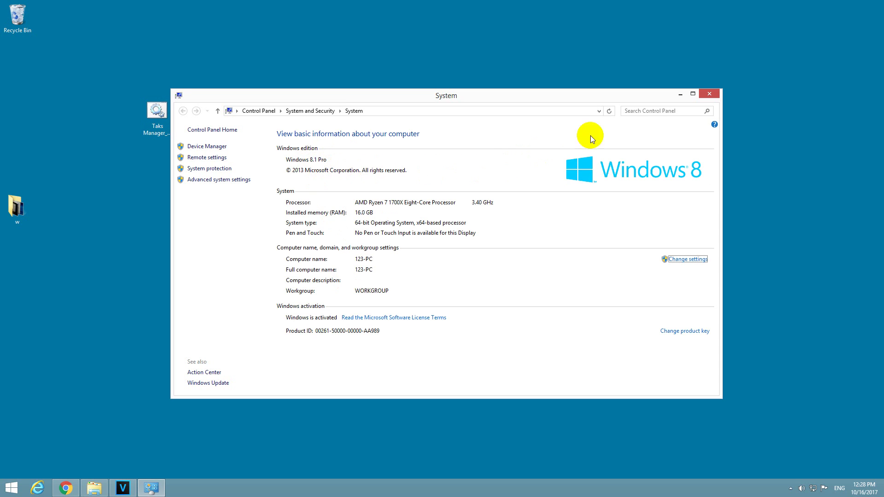
left_click(709, 94)
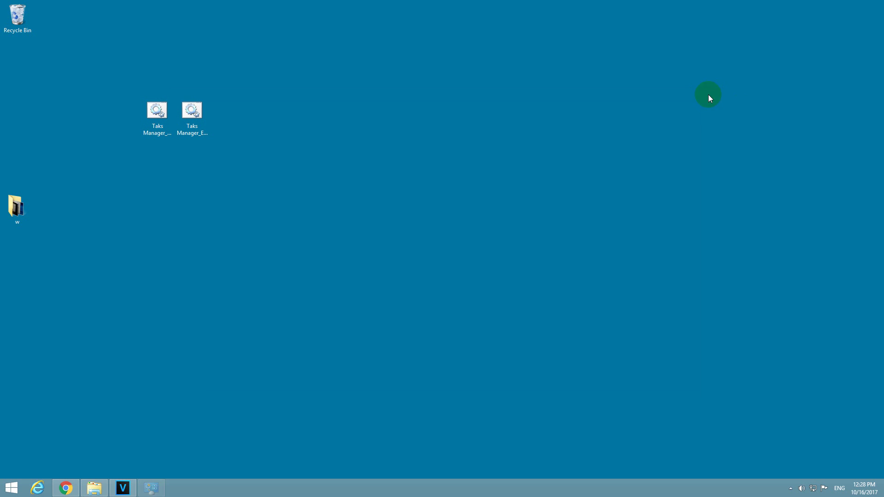
Run gpedit.msc from the Start right-click menu's Run prompt
right_click(8, 489)
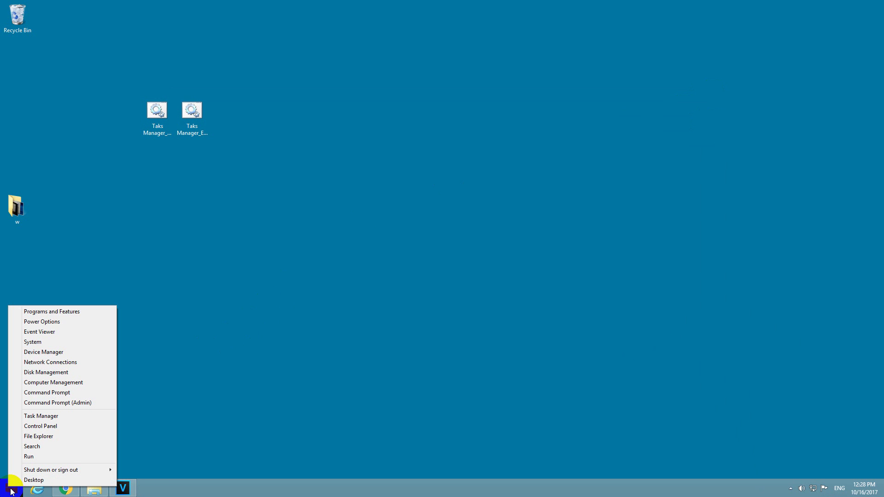
left_click(43, 459)
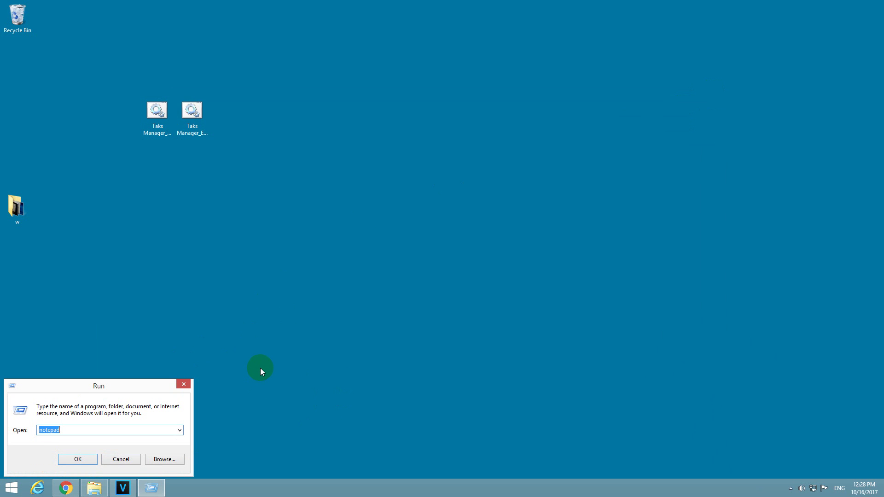
type("gpedit")
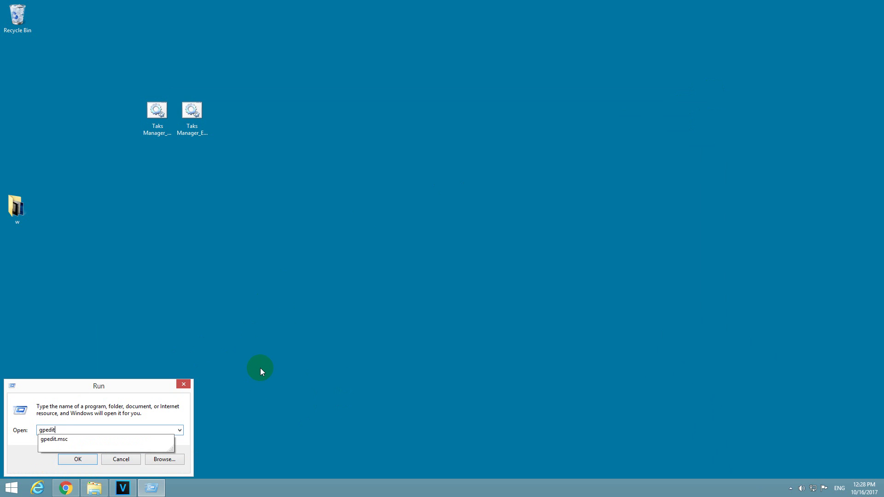
type(".msc")
key("Return")
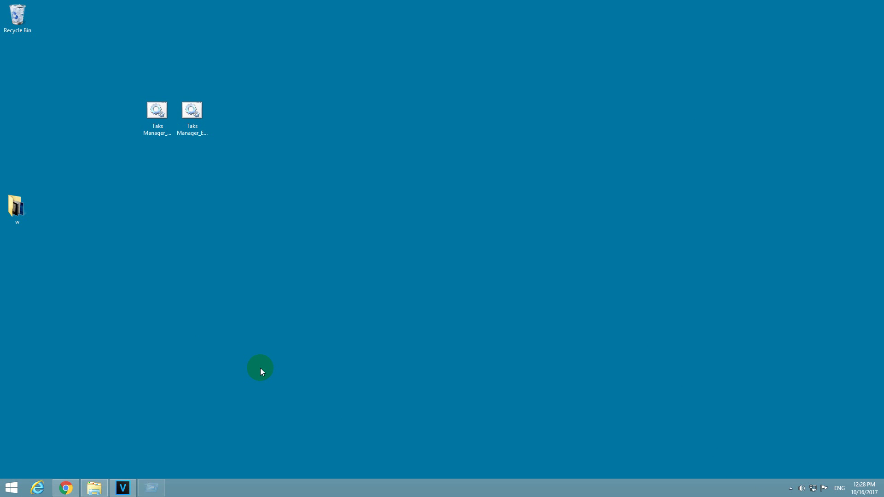
Navigate to User Configuration > Administrative Templates > System > Ctrl+Alt+Del Options
left_click_drag(240, 93, 380, 182)
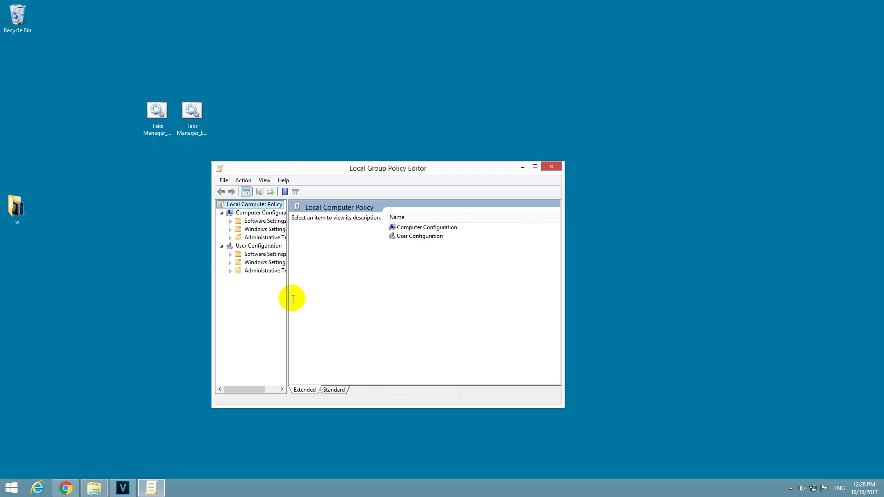
left_click_drag(286, 300, 316, 304)
left_click(258, 245)
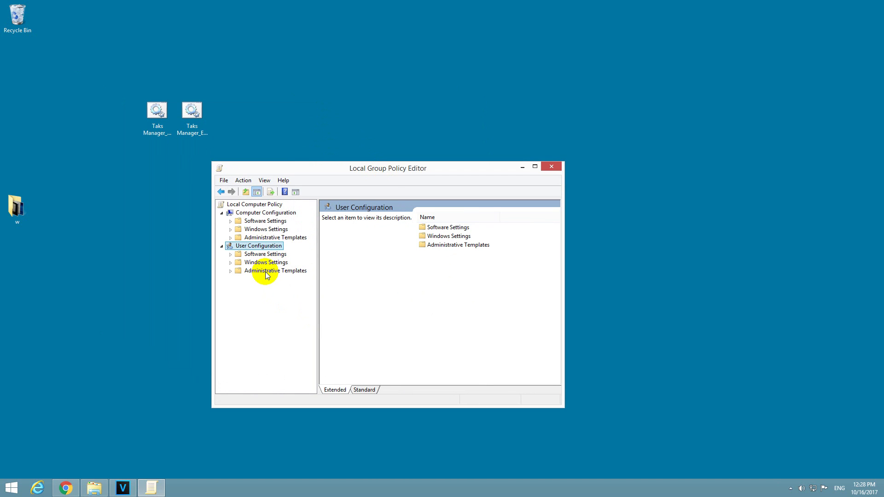
left_click(267, 271)
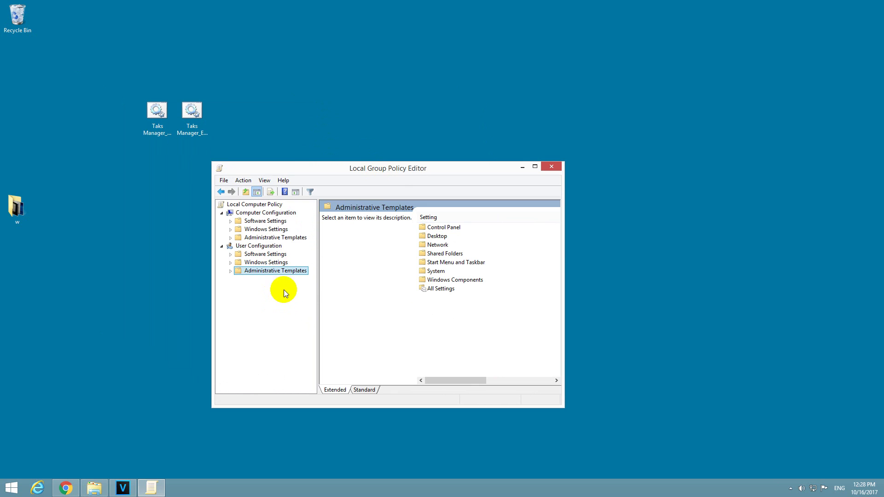
double_click(282, 273)
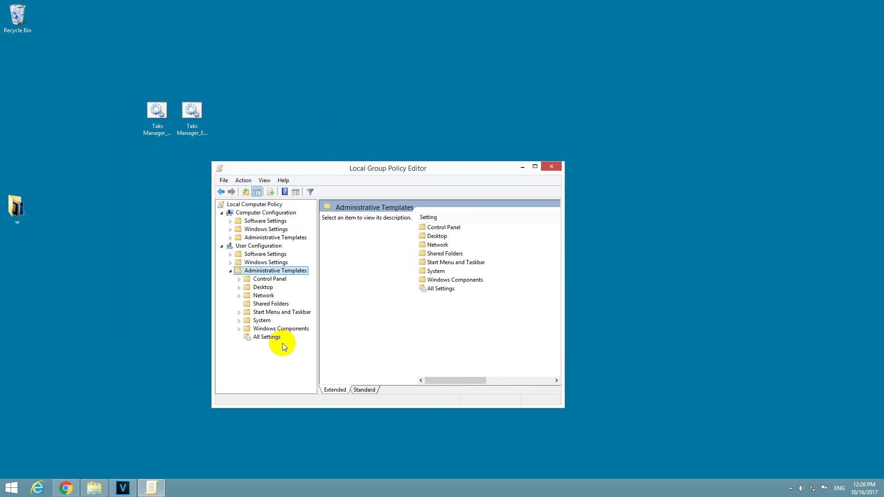
double_click(269, 321)
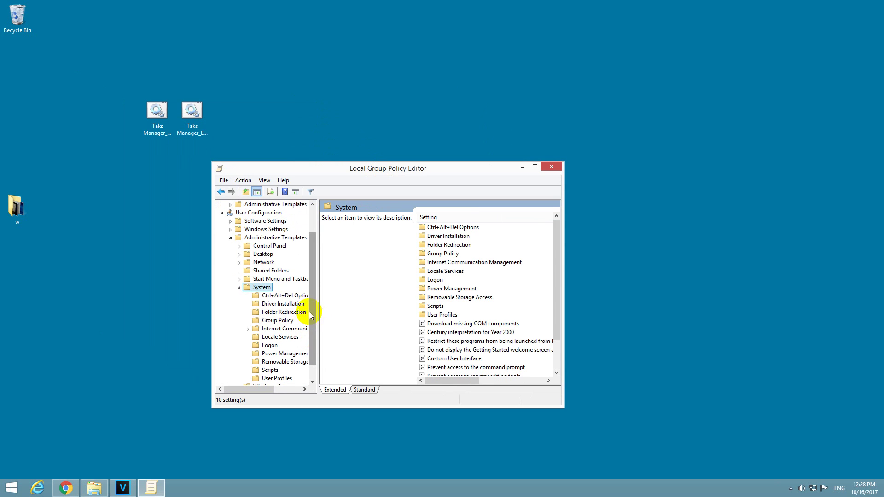
left_click(282, 295)
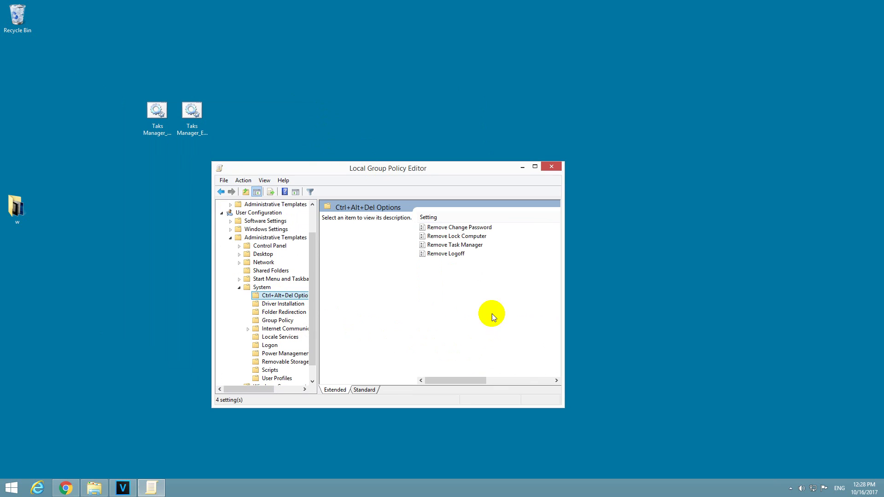
Set the Remove Task Manager policy to Not Configured and confirm with OK
left_click(463, 247)
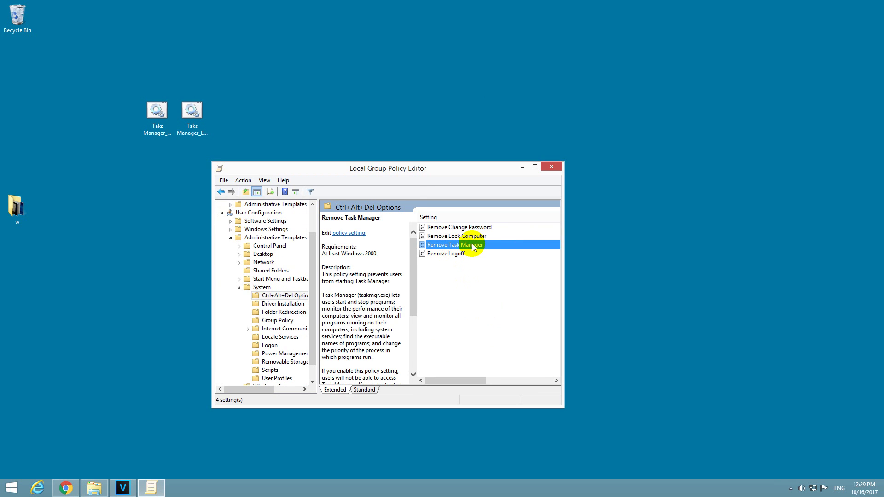
double_click(474, 246)
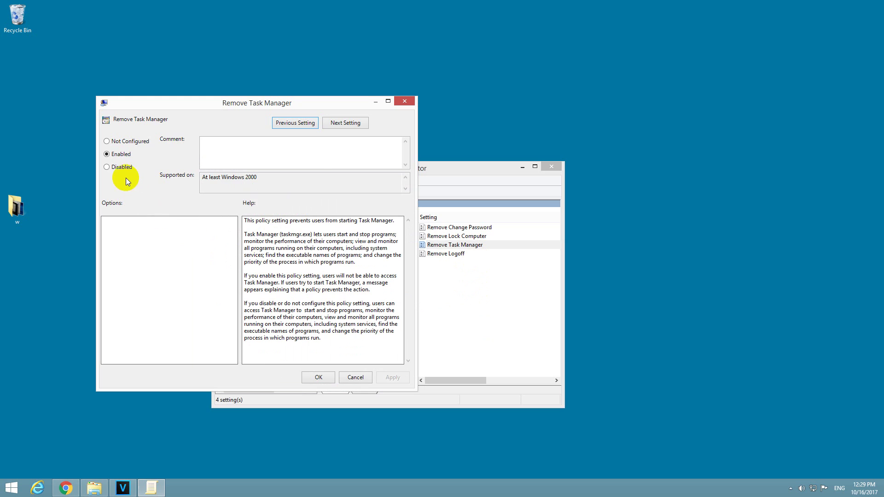
left_click(137, 145)
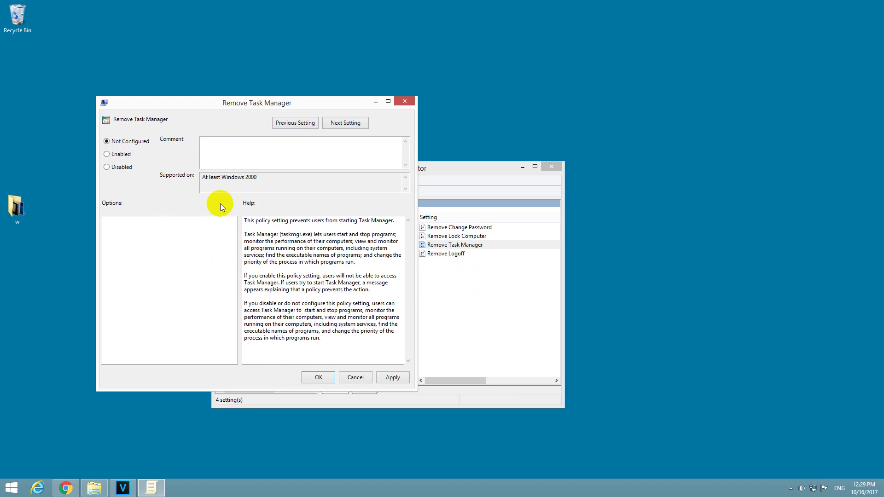
left_click(318, 378)
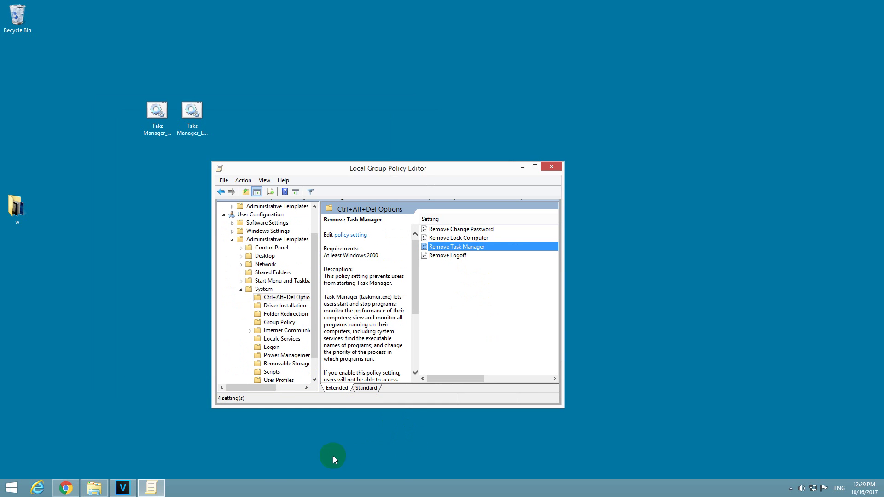
Launch Task Manager from the taskbar menu, view its Performance readings, and close it
right_click(299, 489)
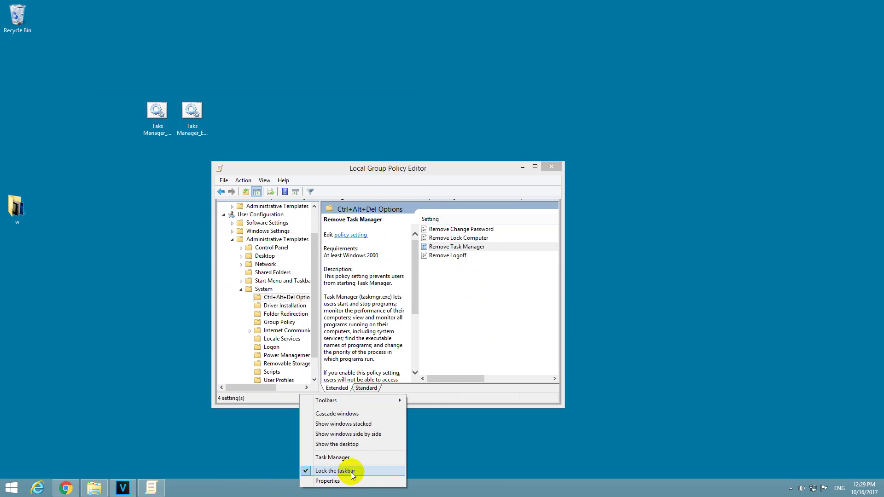
left_click(334, 458)
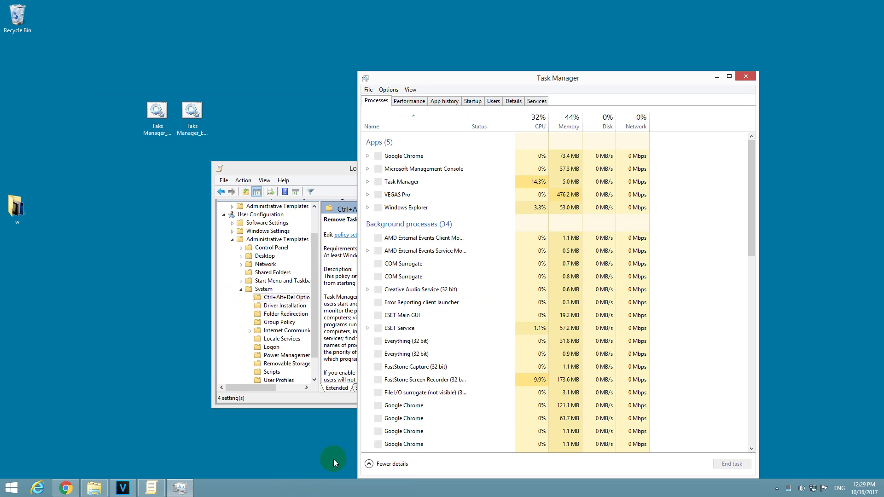
left_click(411, 101)
left_click(746, 76)
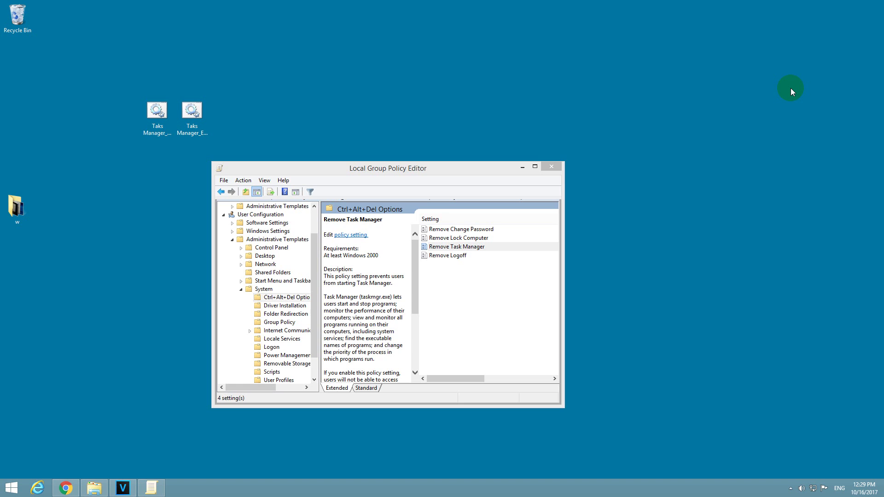
Reopen Task Manager twice with Ctrl+Shift+Esc, closing it each time
key("ctrl+shift+Escape")
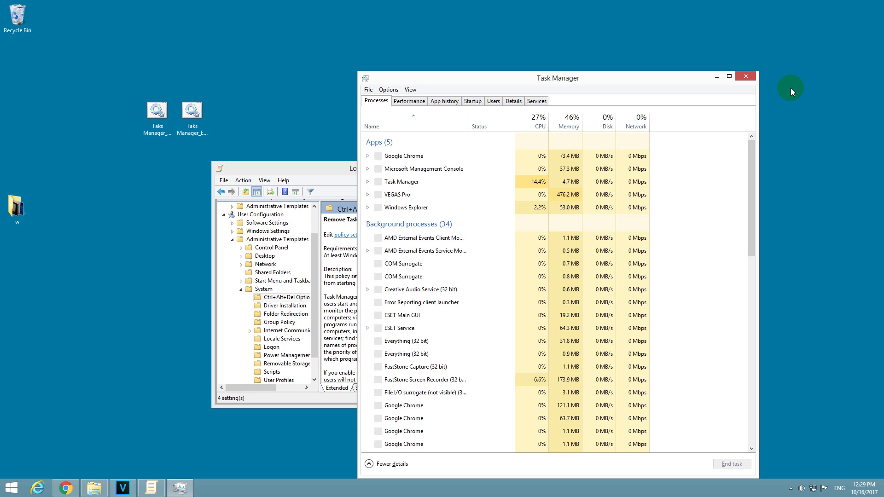
left_click(747, 78)
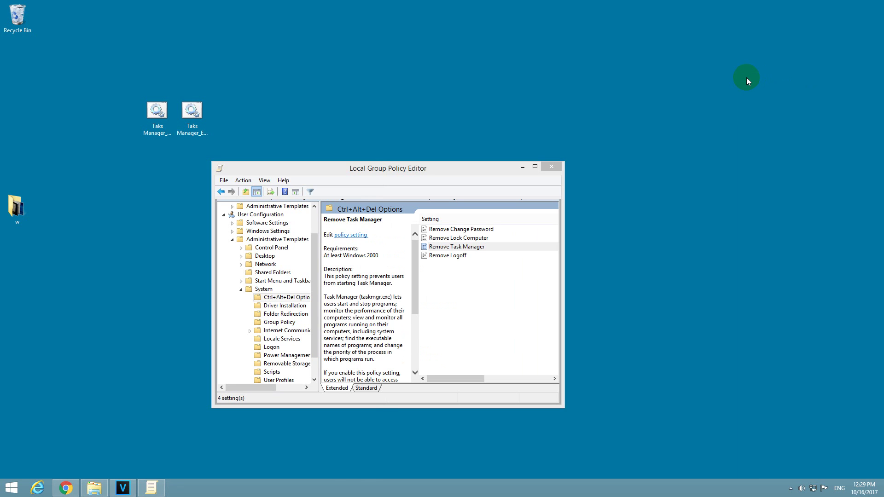
key("ctrl+shift+Escape")
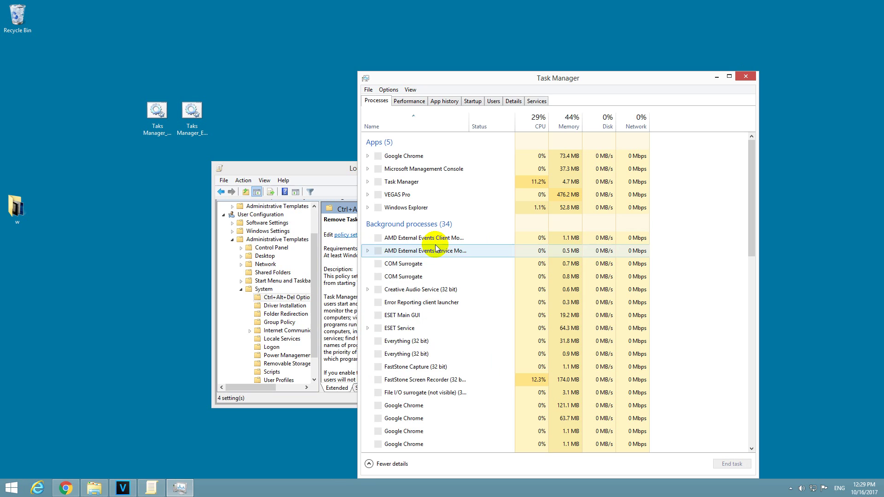
left_click(746, 77)
Close the Group Policy Editor, recheck the System page, and select Taks Manager_Disable.bat
left_click(555, 168)
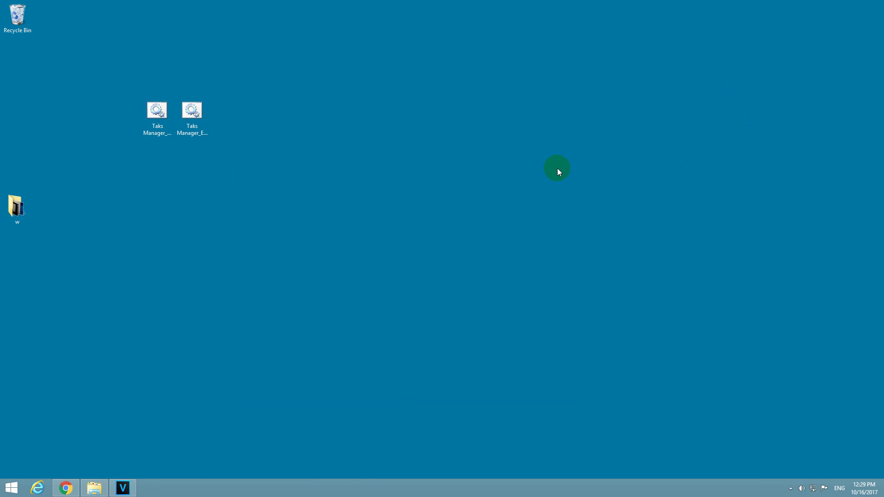
key("super+Pause")
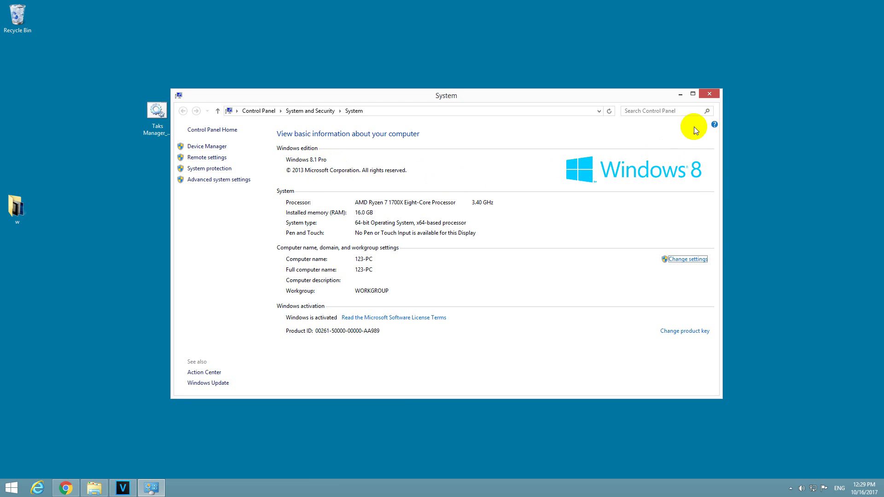
left_click(709, 95)
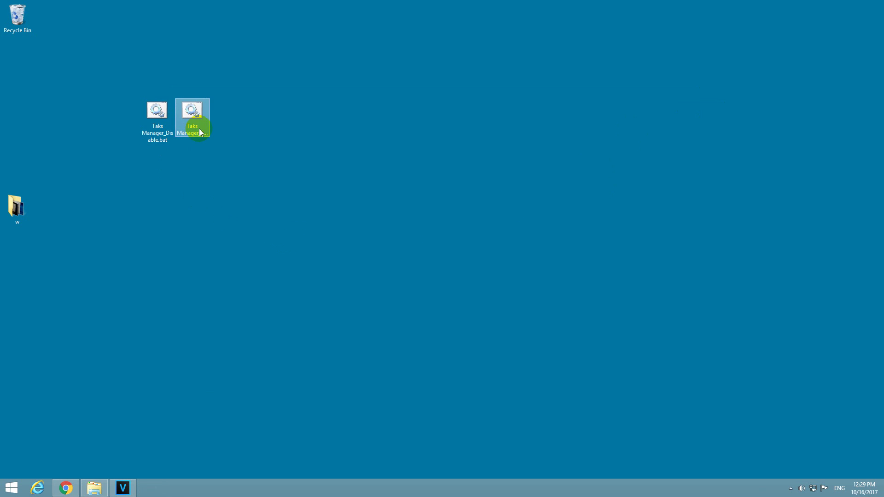
left_click(173, 132)
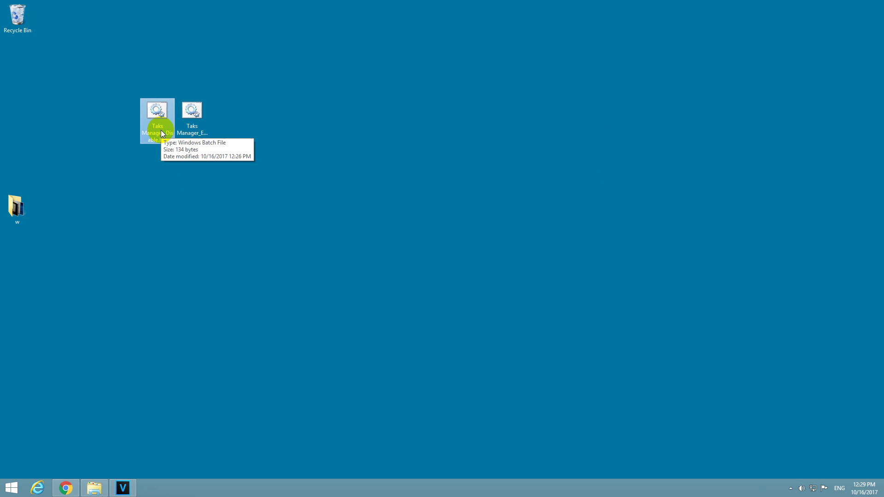
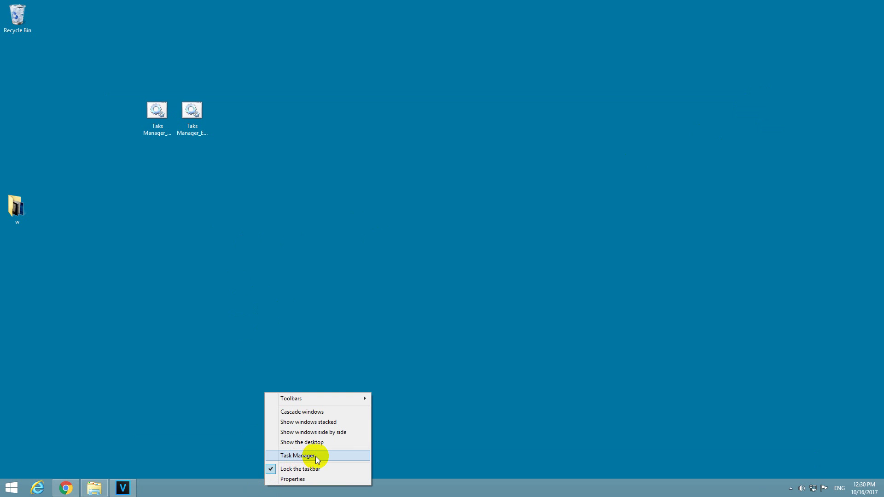
Try running Taks Manager_Disable.bat normally and close the access-denied command window
left_click(177, 322)
left_click(157, 116)
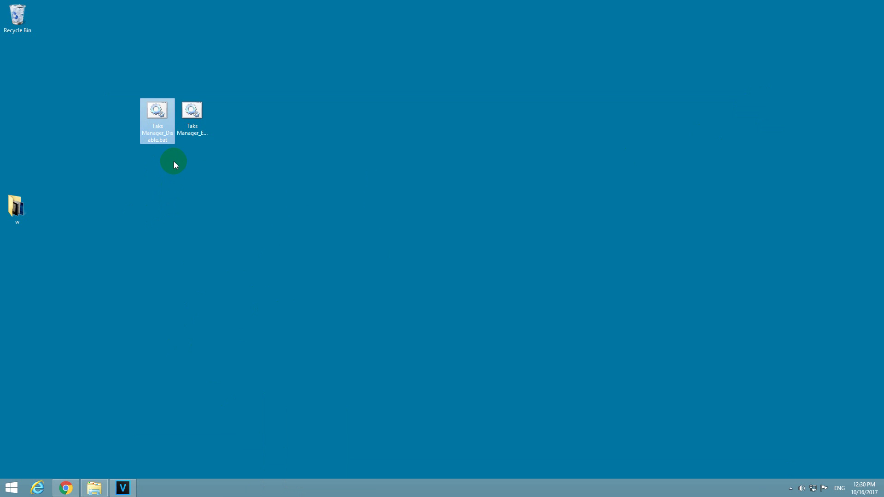
double_click(151, 117)
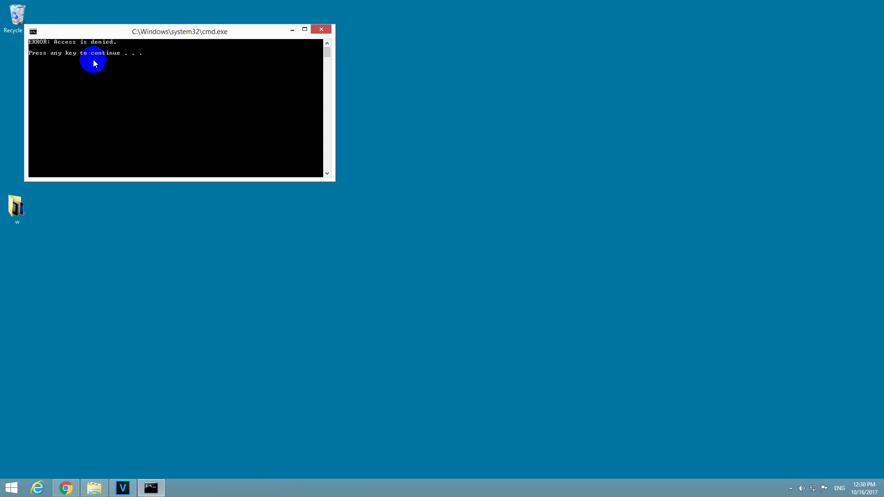
left_click(321, 29)
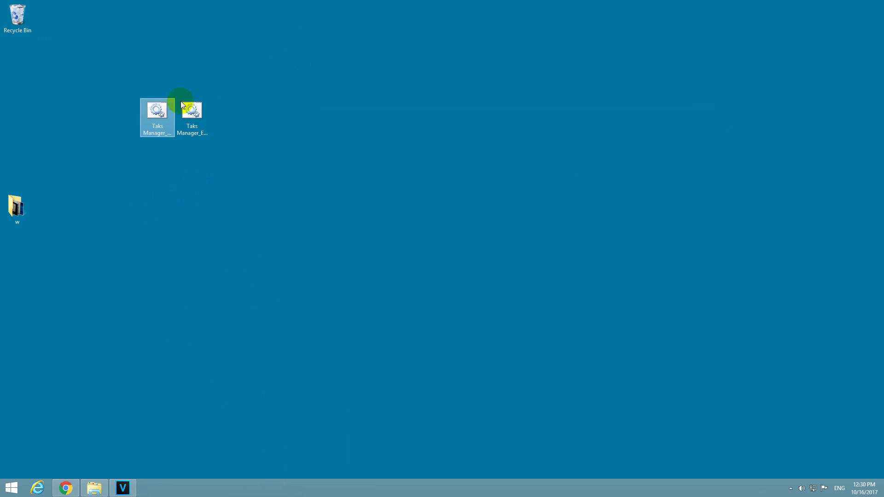
Run Taks Manager_Disable.bat as administrator and confirm Task Manager is greyed out in the taskbar menu
right_click(158, 111)
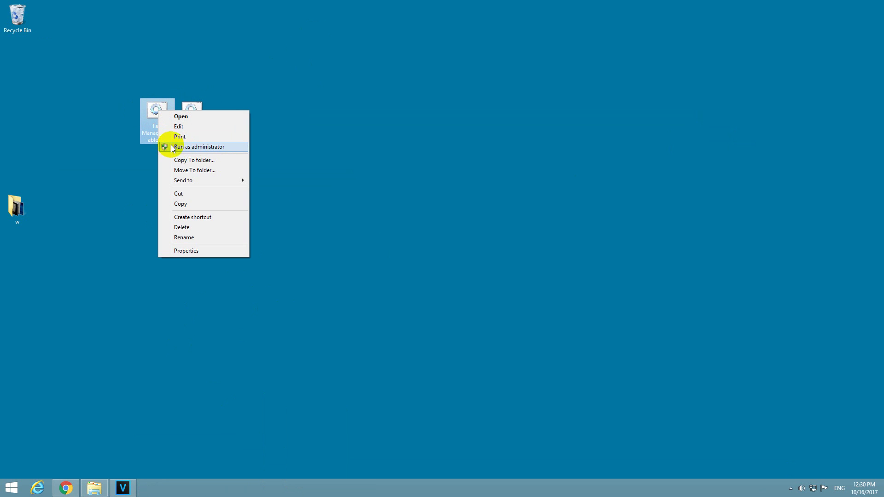
left_click(189, 148)
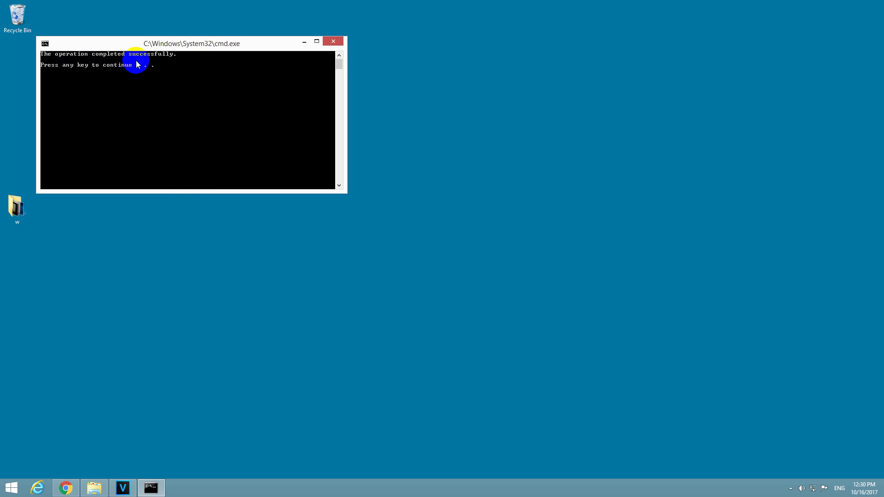
key("Return")
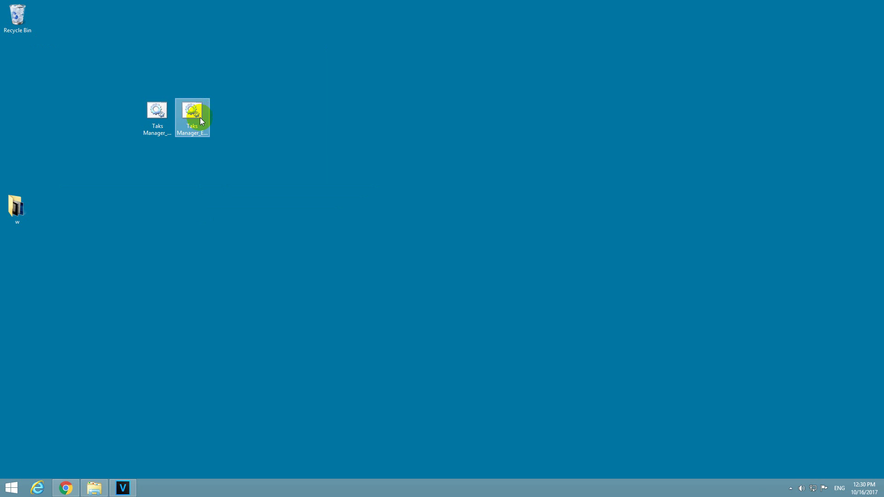
right_click(250, 487)
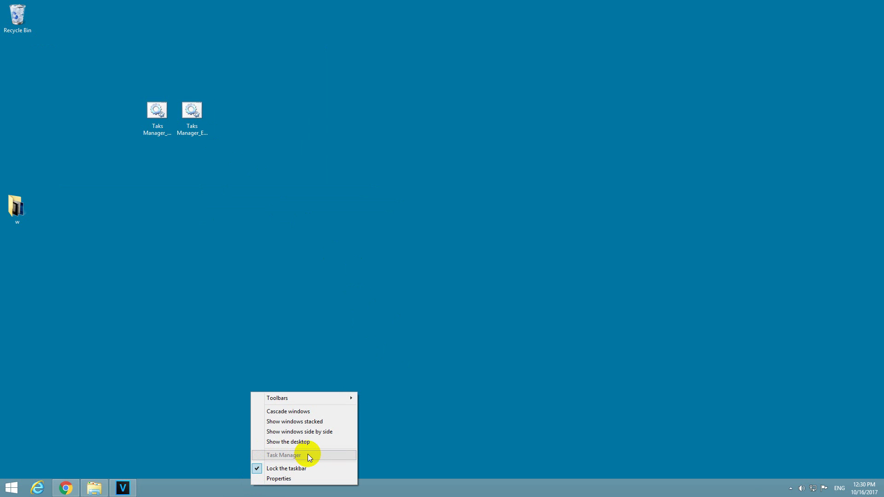
Run Taks Manager_Enable.bat as administrator and close the finished command window
key("Escape")
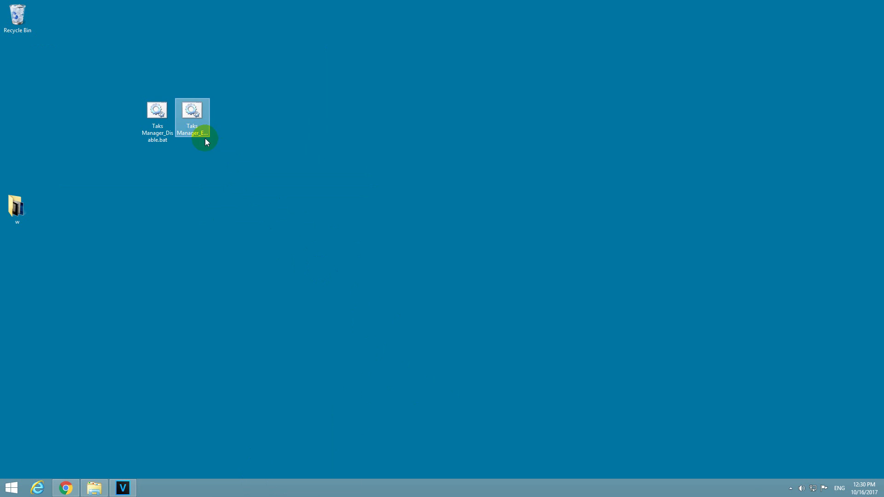
left_click(203, 133)
right_click(194, 133)
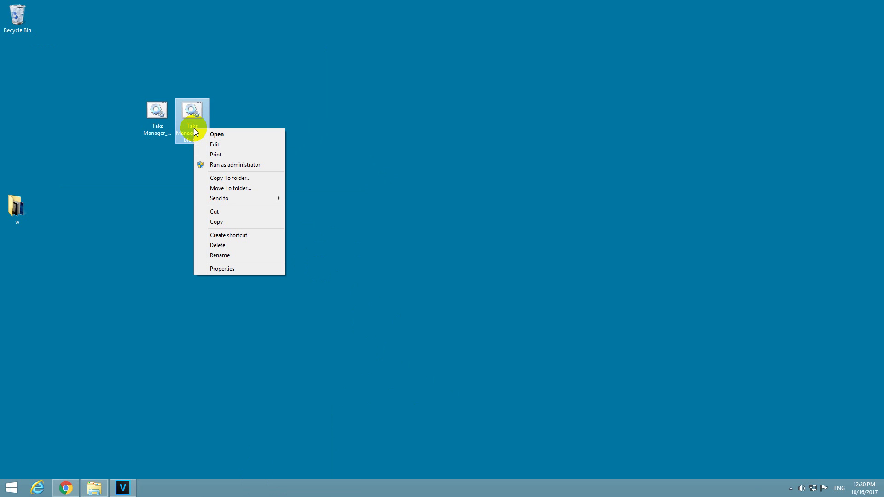
left_click(239, 166)
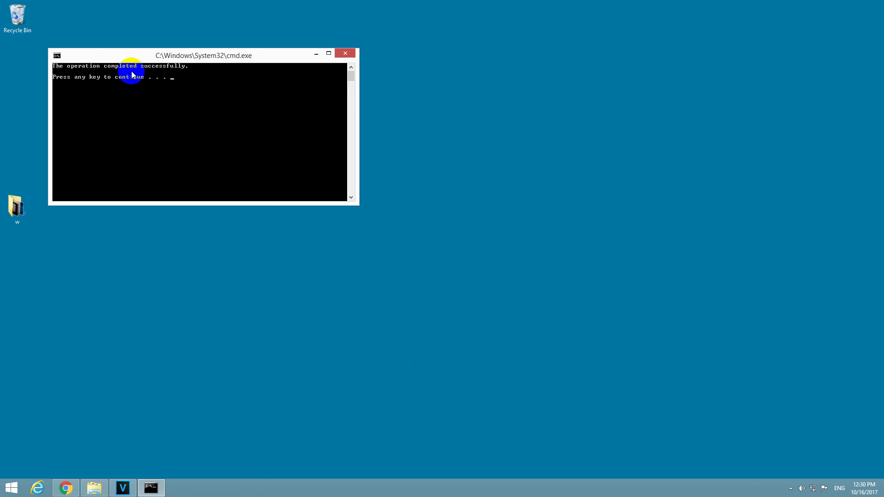
left_click(345, 53)
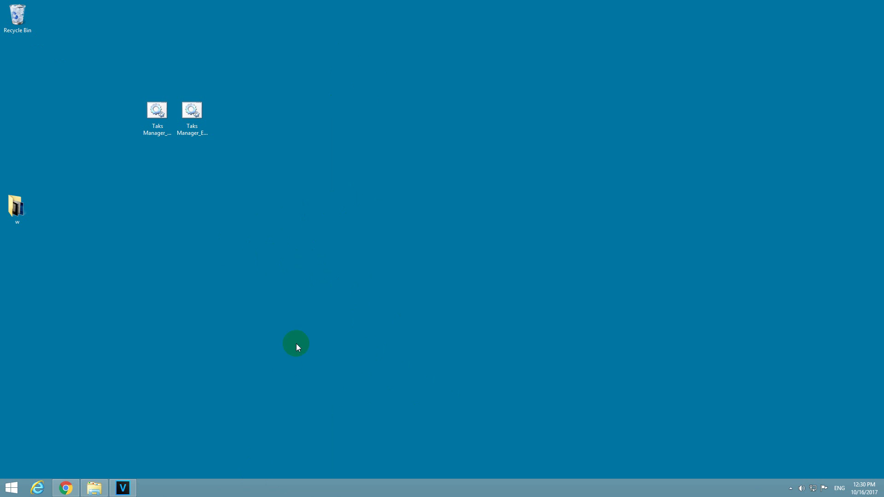
Launch Task Manager from the taskbar menu and view its Performance tab
right_click(243, 490)
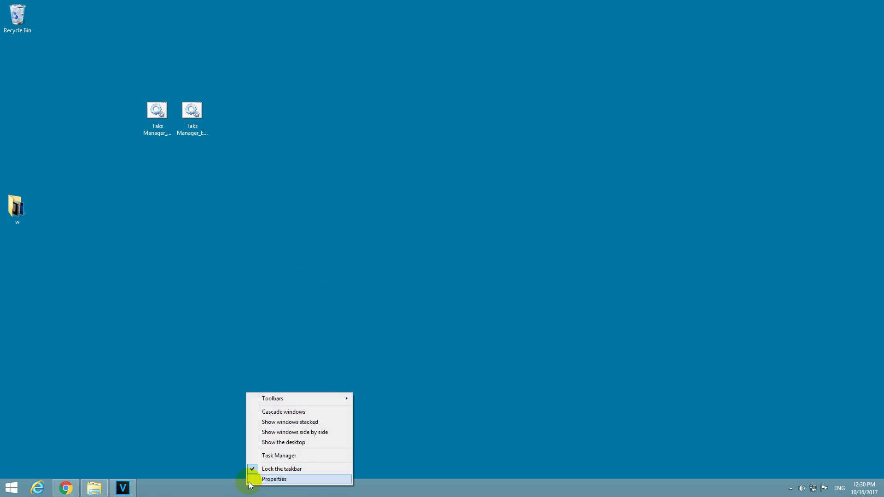
left_click(288, 457)
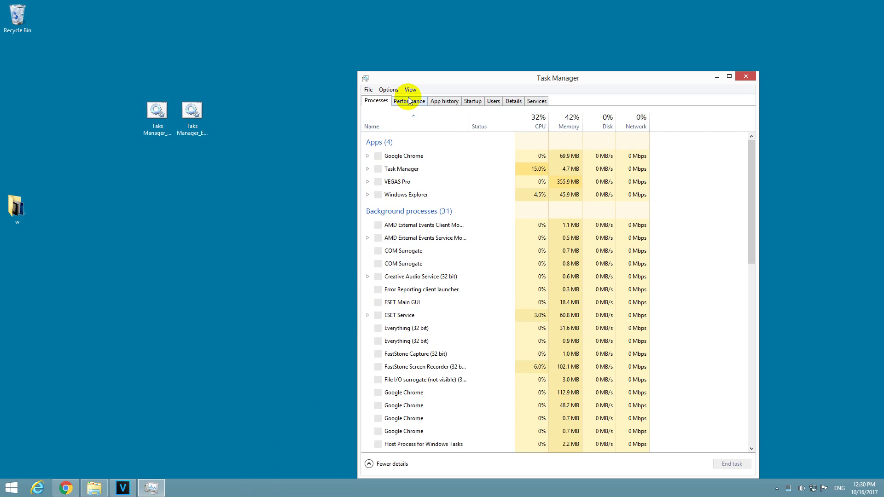
left_click(410, 101)
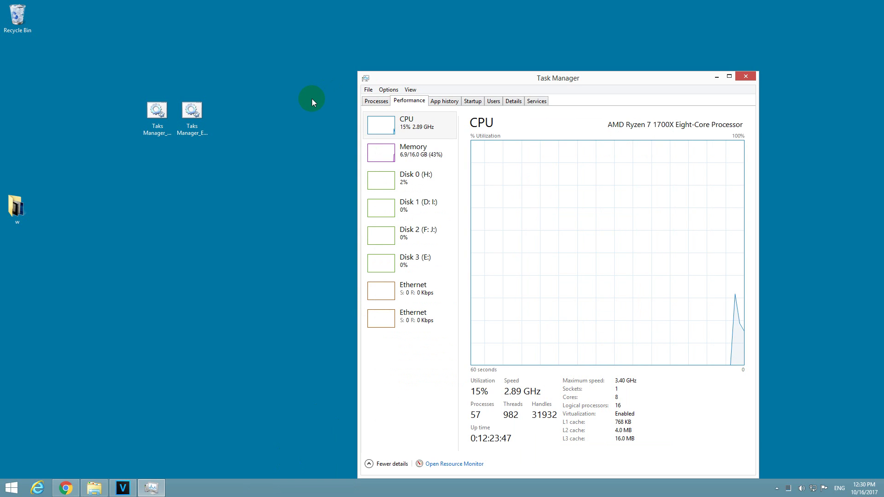